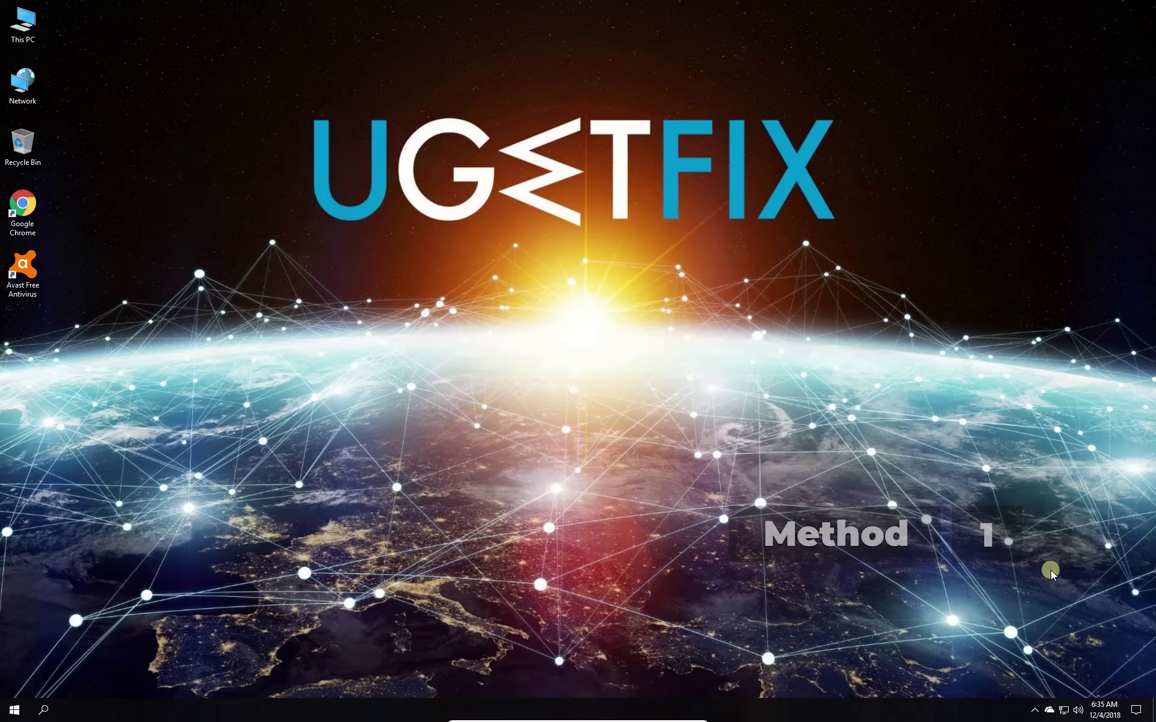
# Set the system date's year back to 2015 in Date & time settings and confirm the change.
pyautogui.rightClick(1103, 707)
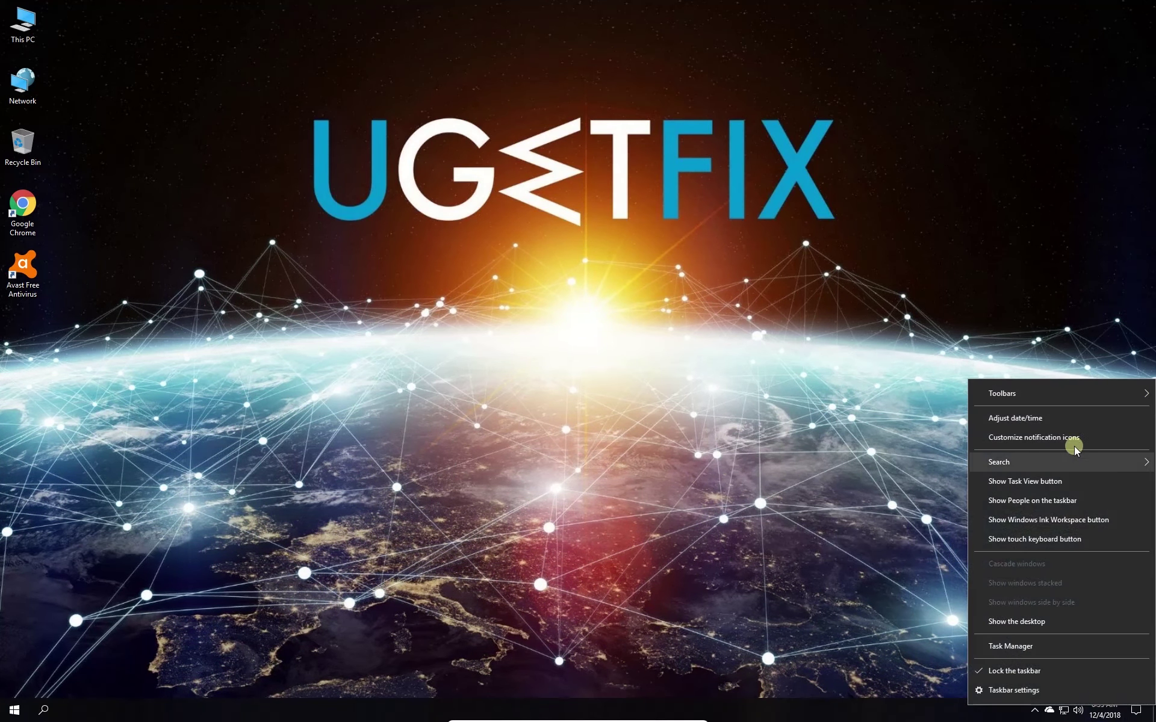
pyautogui.click(1058, 419)
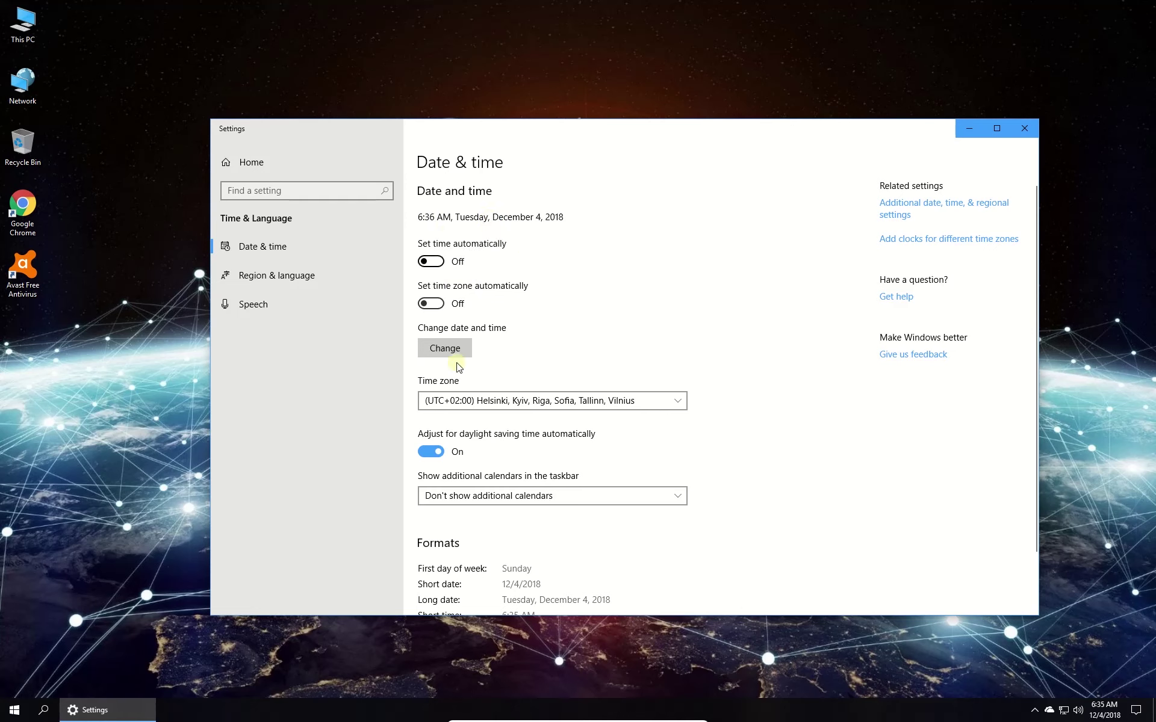
pyautogui.click(446, 350)
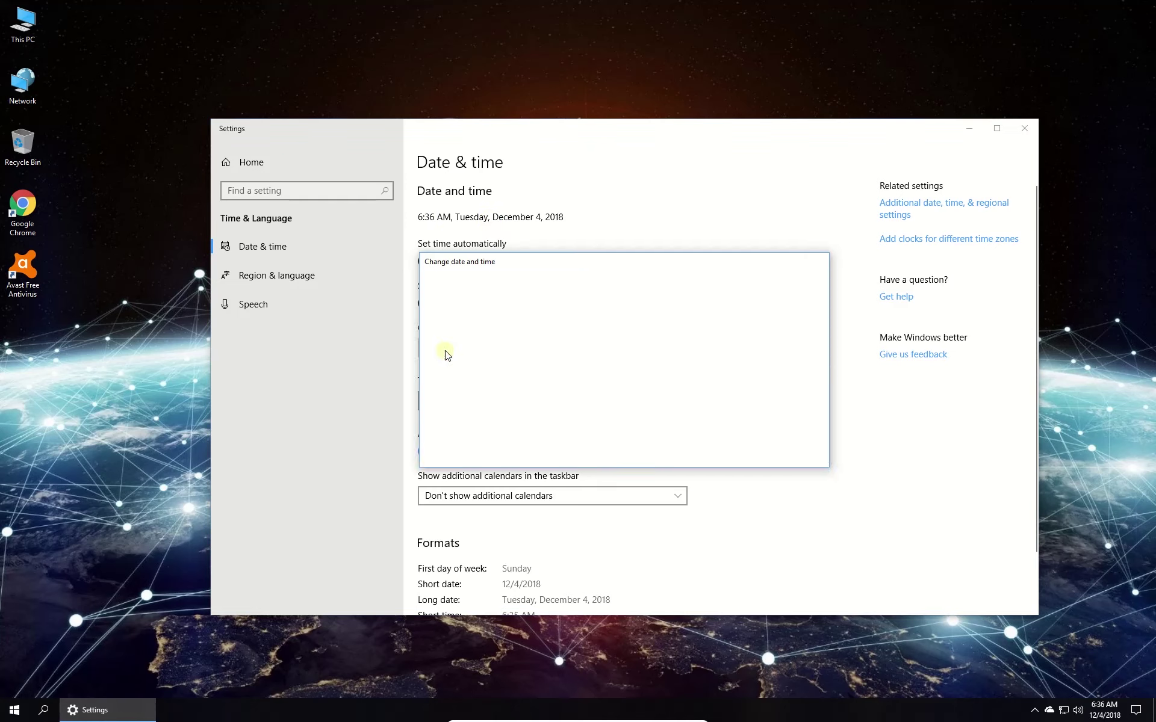
pyautogui.click(646, 340)
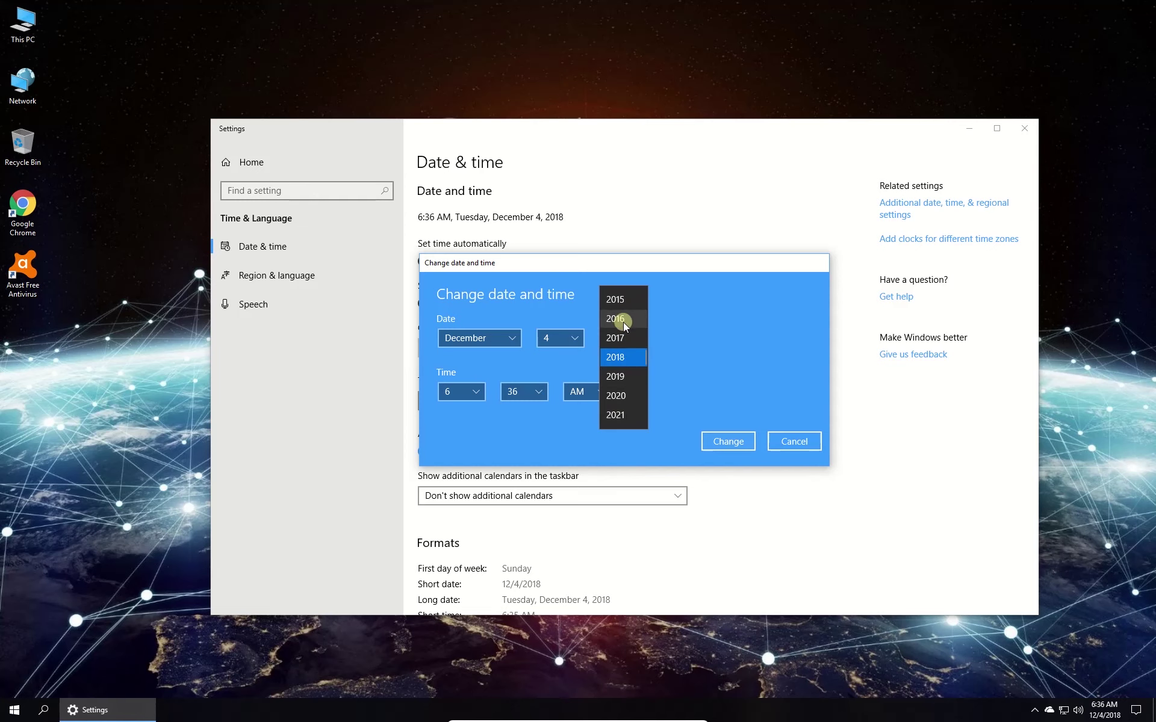
pyautogui.click(623, 301)
pyautogui.click(727, 440)
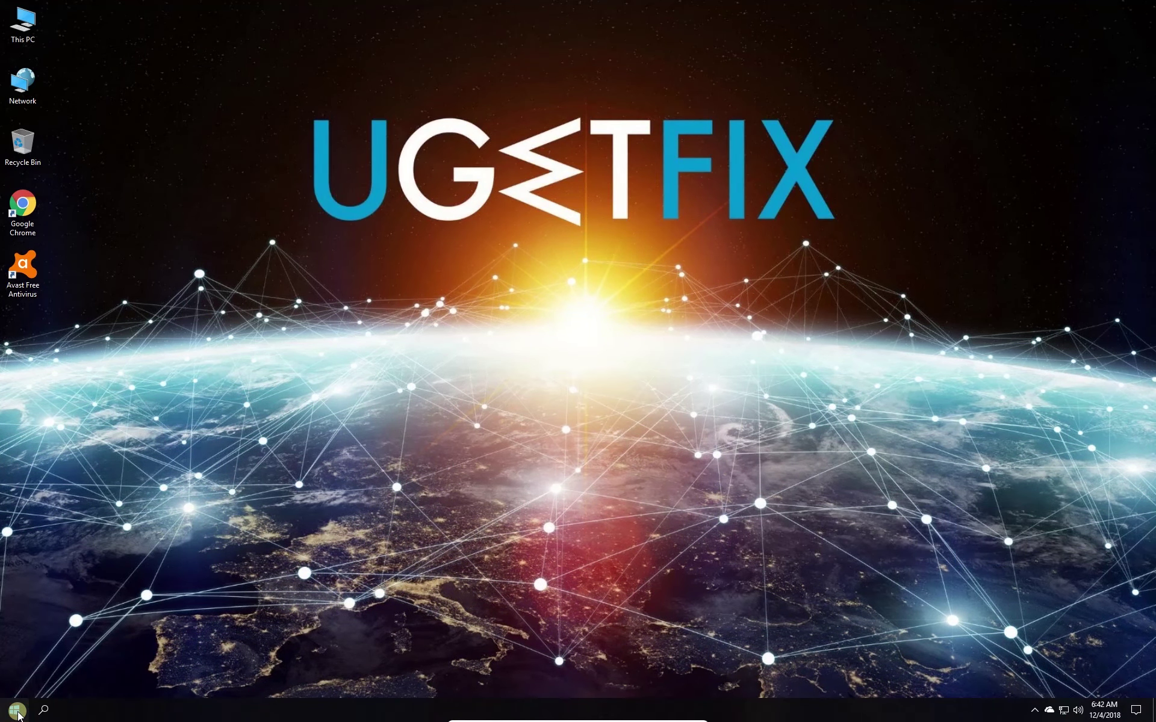
# Find Troubleshoot settings via Start search and run the Windows Store Apps troubleshooter.
pyautogui.click(18, 714)
pyautogui.write('troubleshoo')
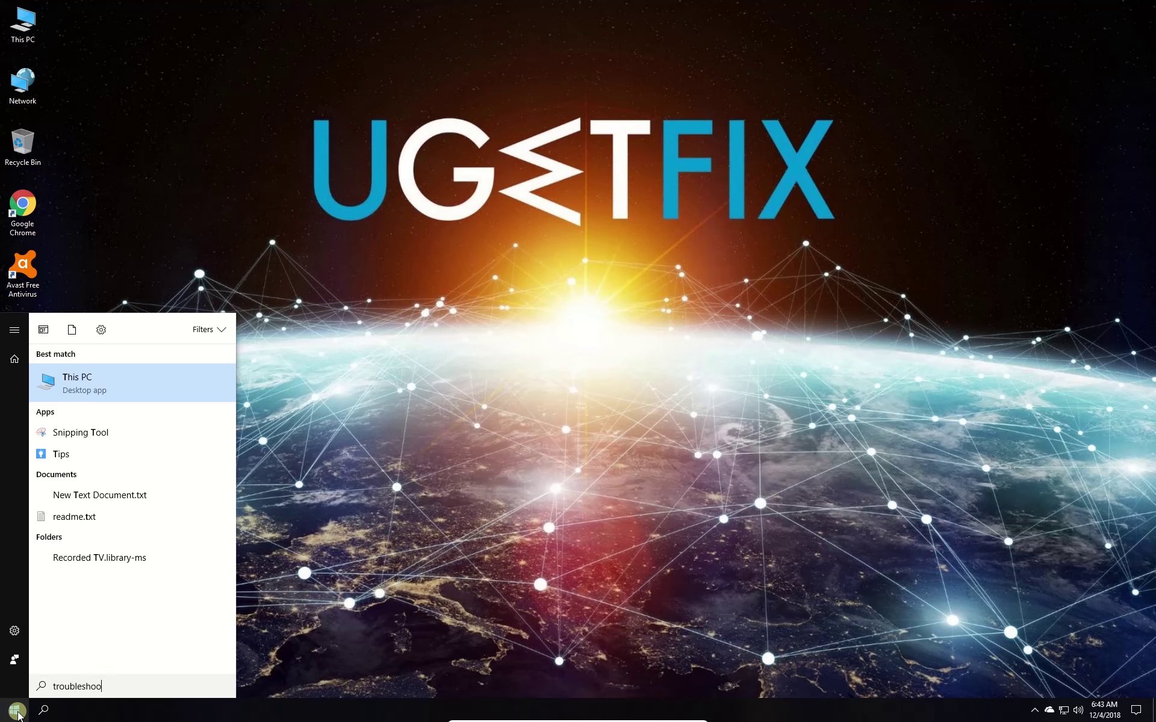
pyautogui.write('t')
pyautogui.press('Return')
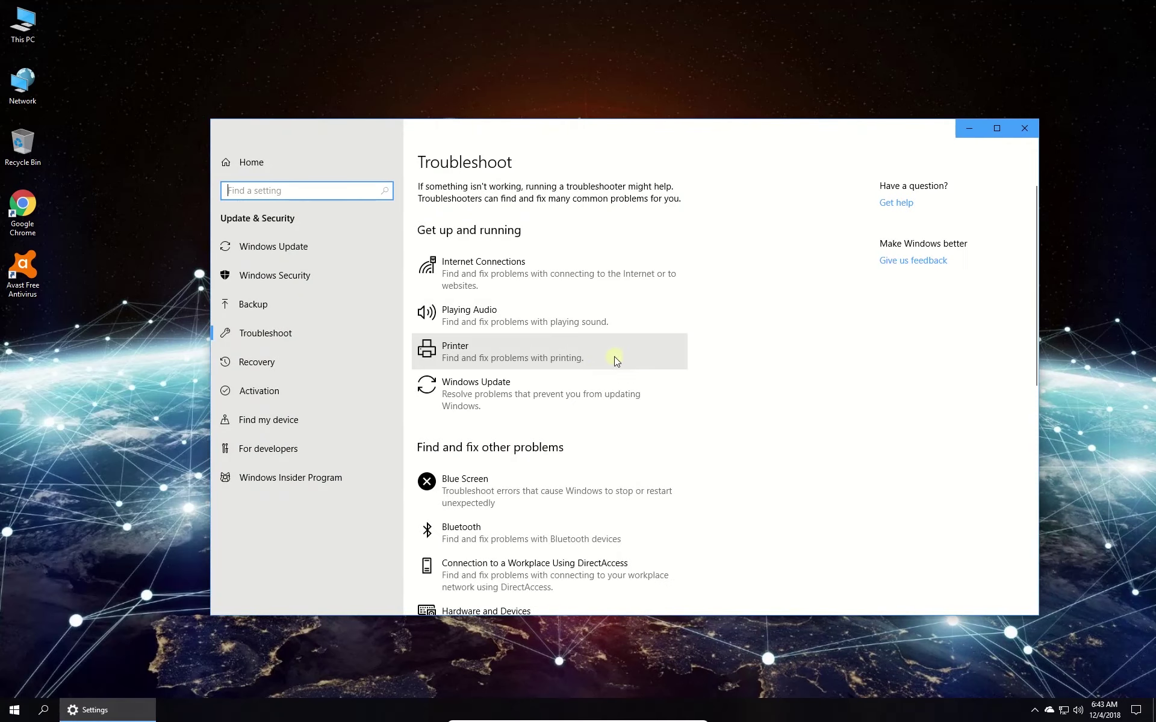
pyautogui.scroll(-5, 614, 361)
pyautogui.click(529, 565)
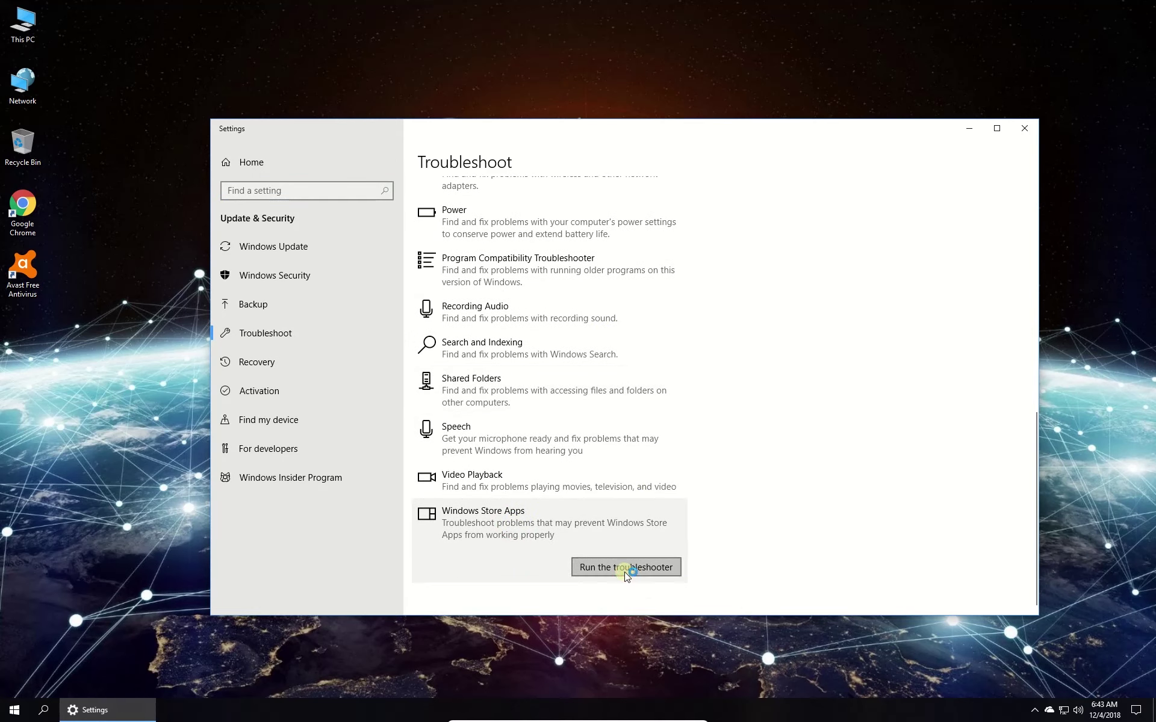
pyautogui.click(626, 569)
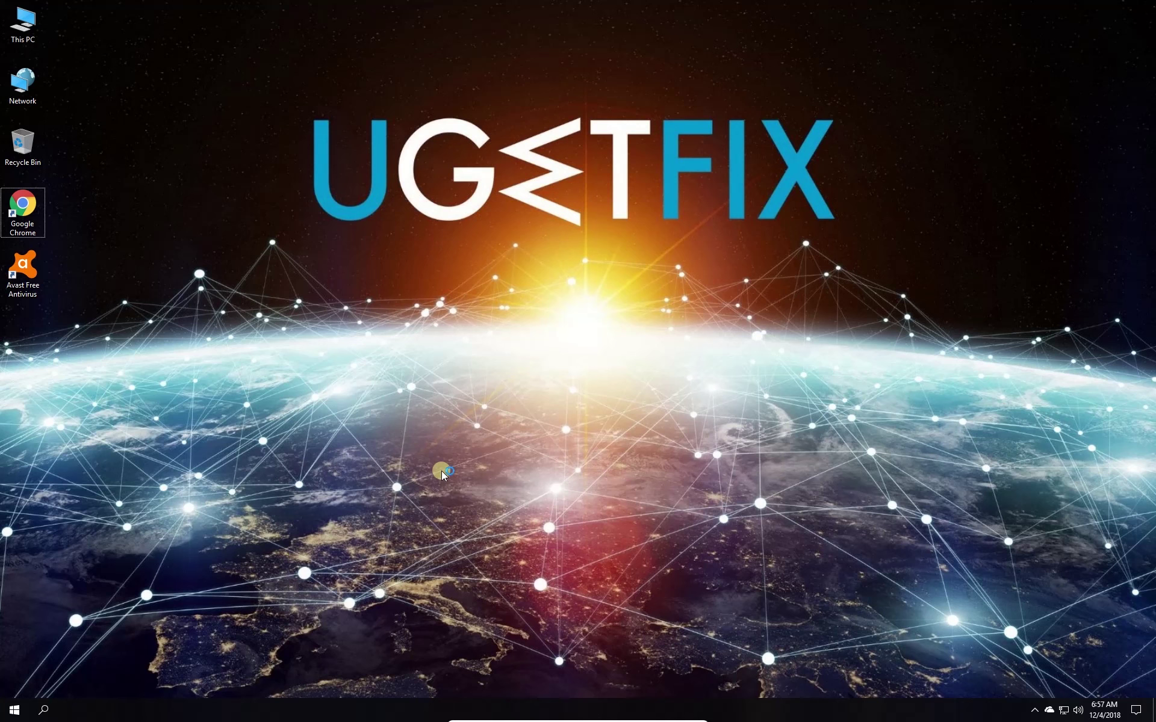
# Launch Task Manager with Ctrl+Shift+Esc and start File > Run new task for powershell.
pyautogui.hotkey('ctrl', 'shift', 'Escape')
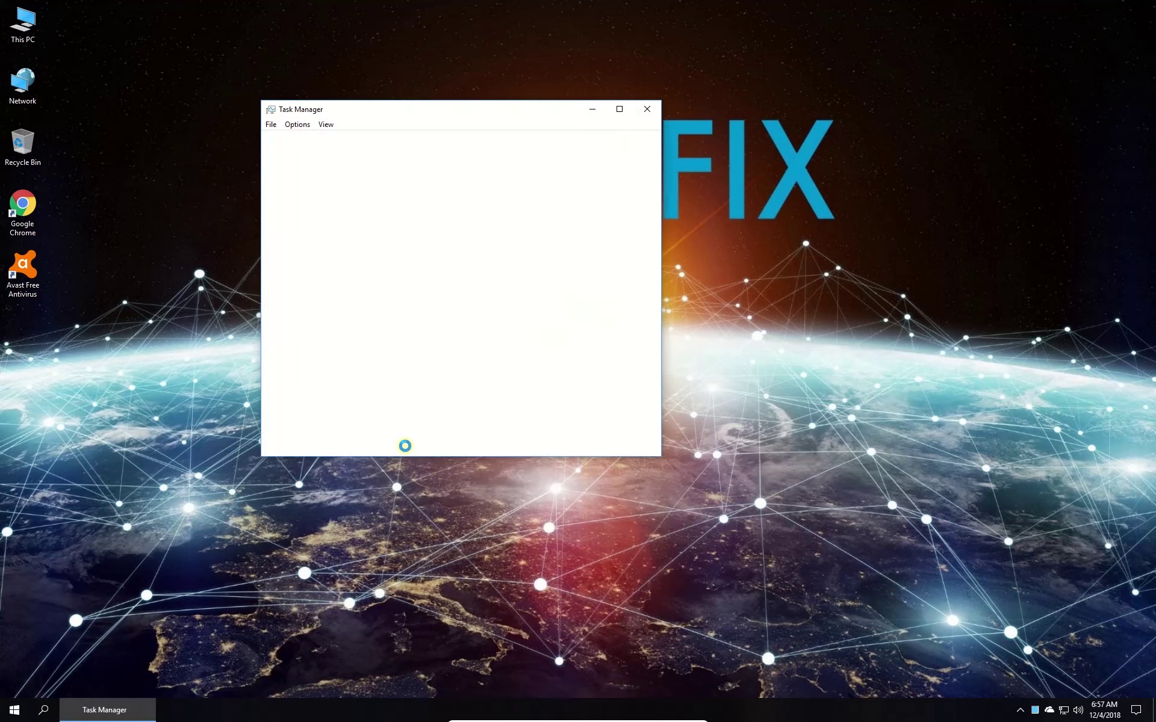
pyautogui.click(271, 126)
pyautogui.click(291, 137)
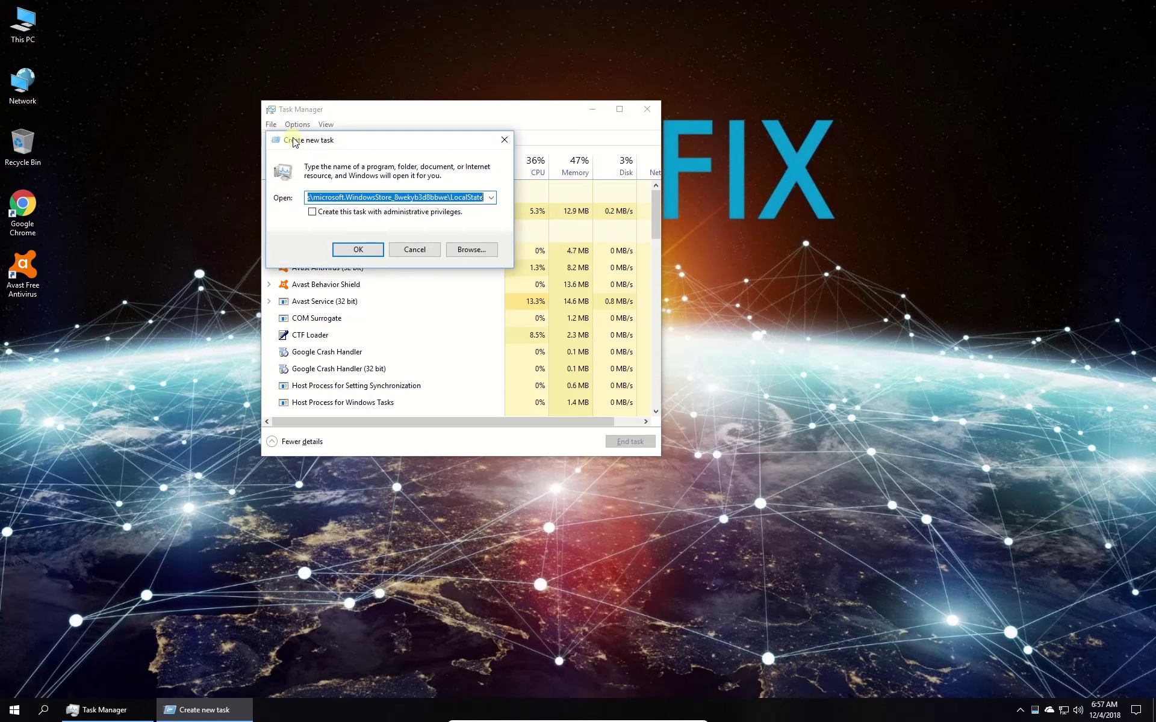
pyautogui.write('powershe')
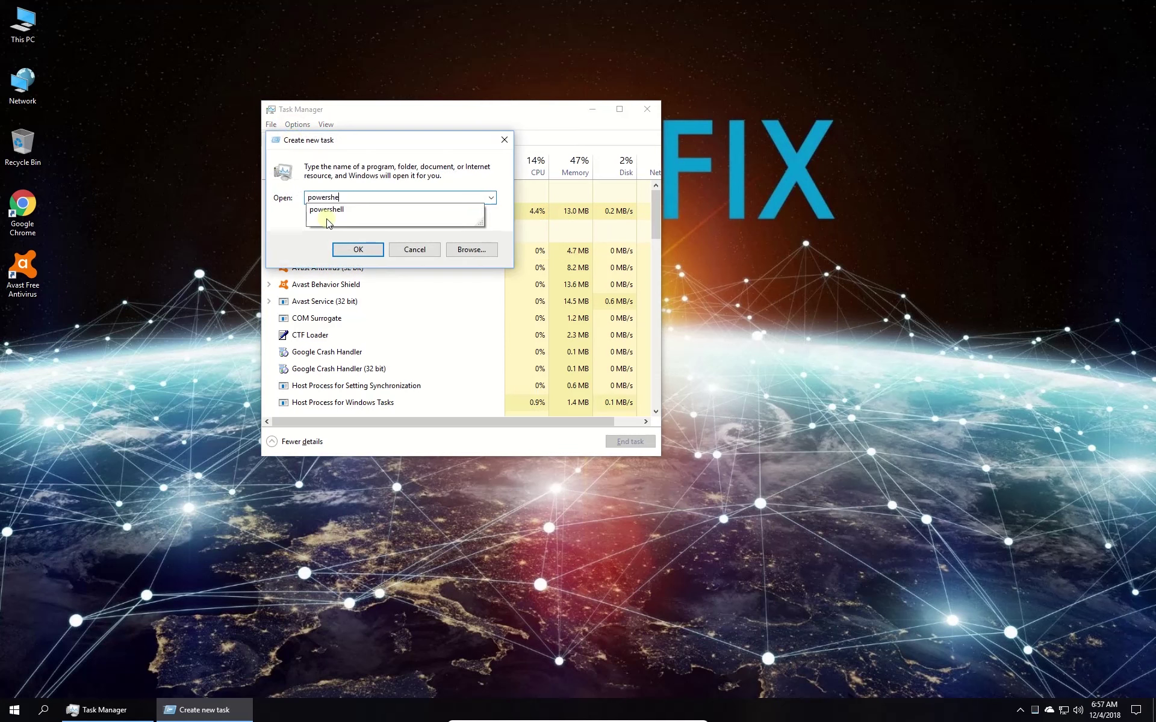
pyautogui.write('ll')
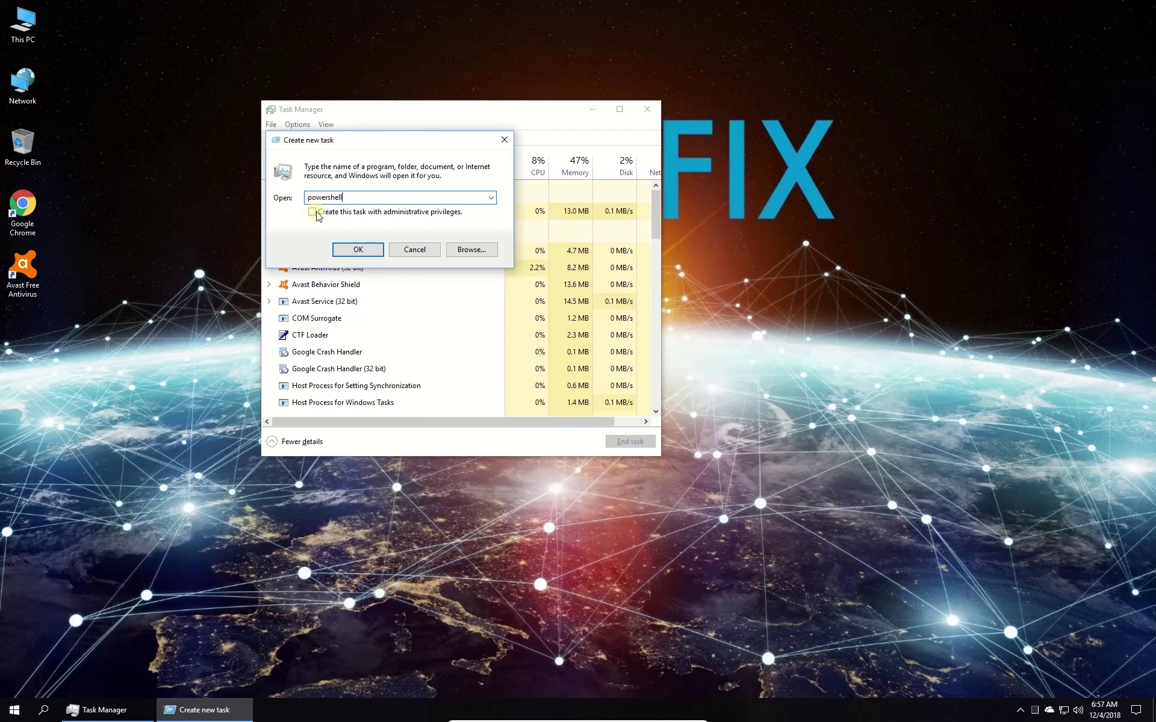
# Run the Microsoft.WindowsStore re-registration command in elevated PowerShell, then restart the computer.
pyautogui.click(361, 249)
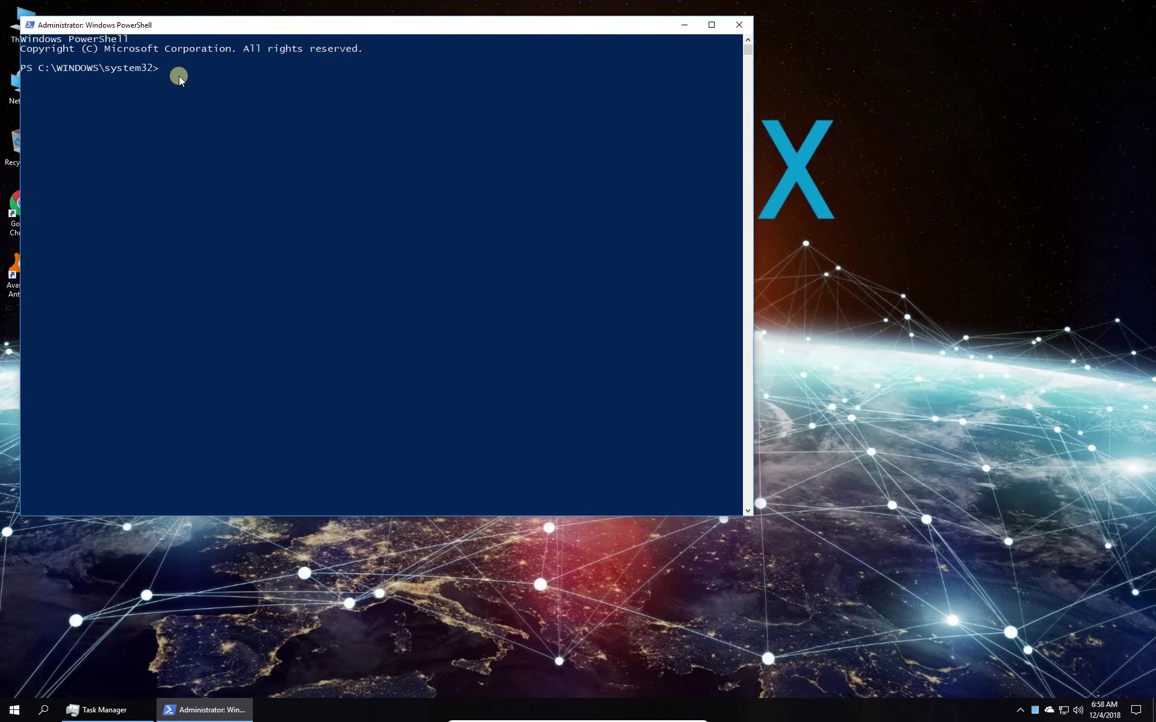
pyautogui.write('Get-AppxPackage -allusers Microsoft.WindowsStore | Foreach {Add-AppxPackage -DisableDevelopmentMode -Register "$($_.InstallLocation)\\AppXManifest.xml"}')
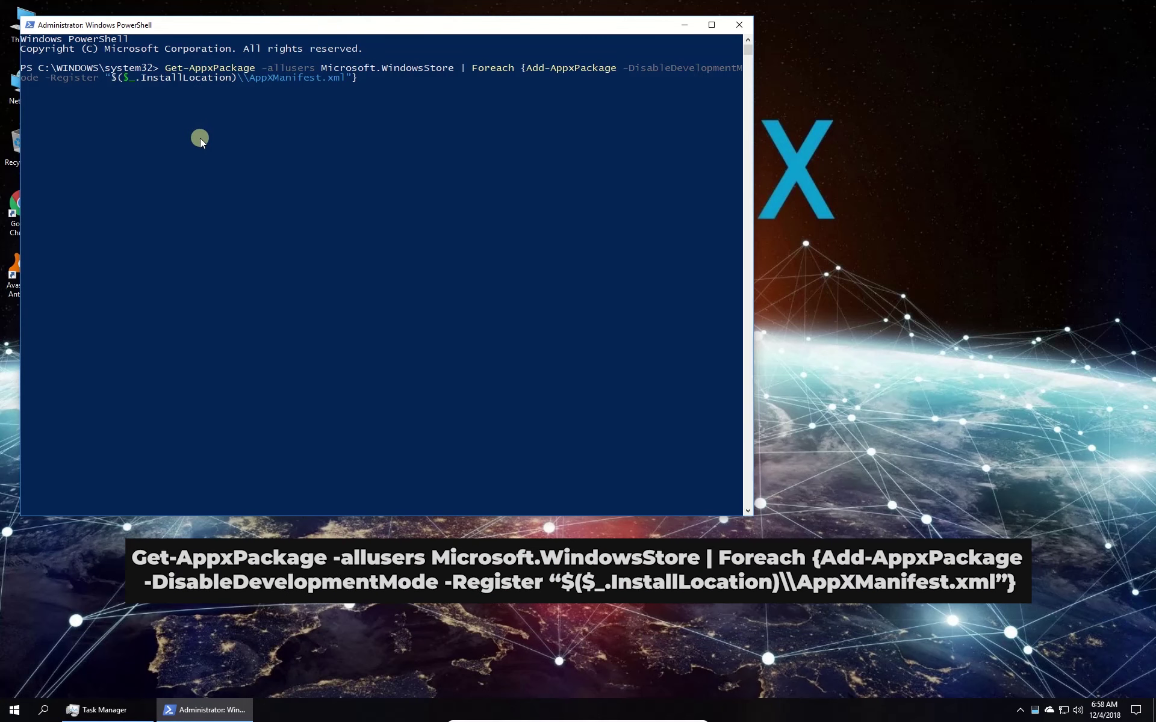
pyautogui.press('Return')
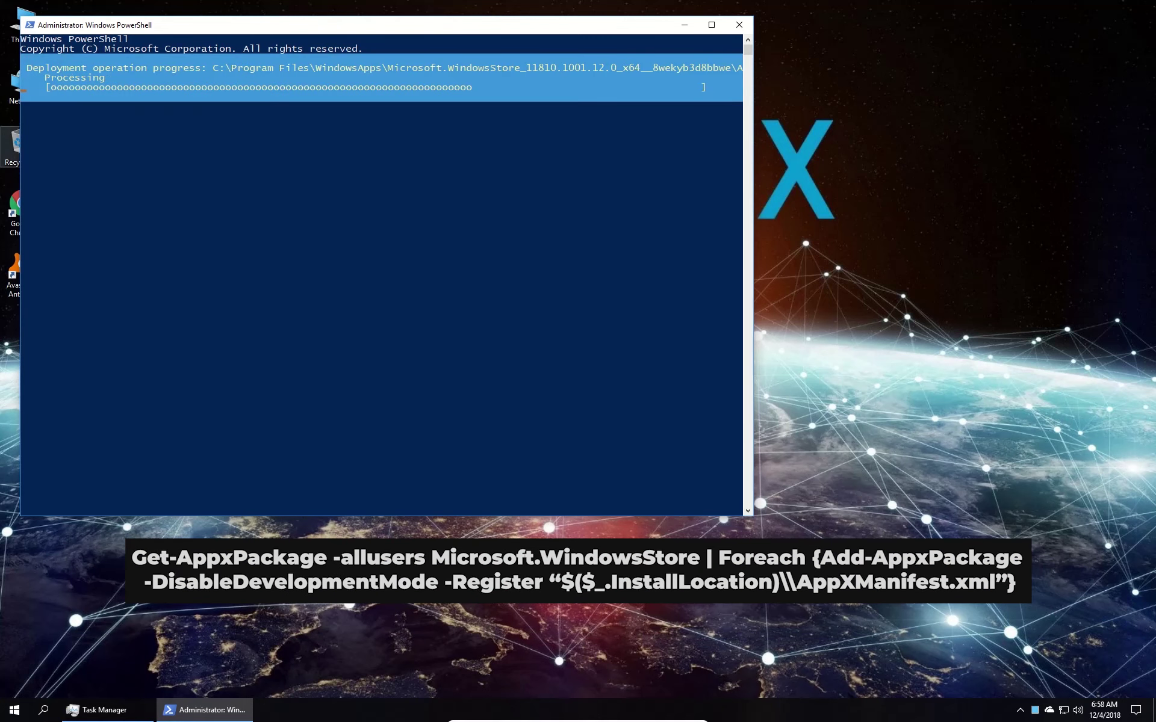
pyautogui.click(12, 715)
pyautogui.click(15, 684)
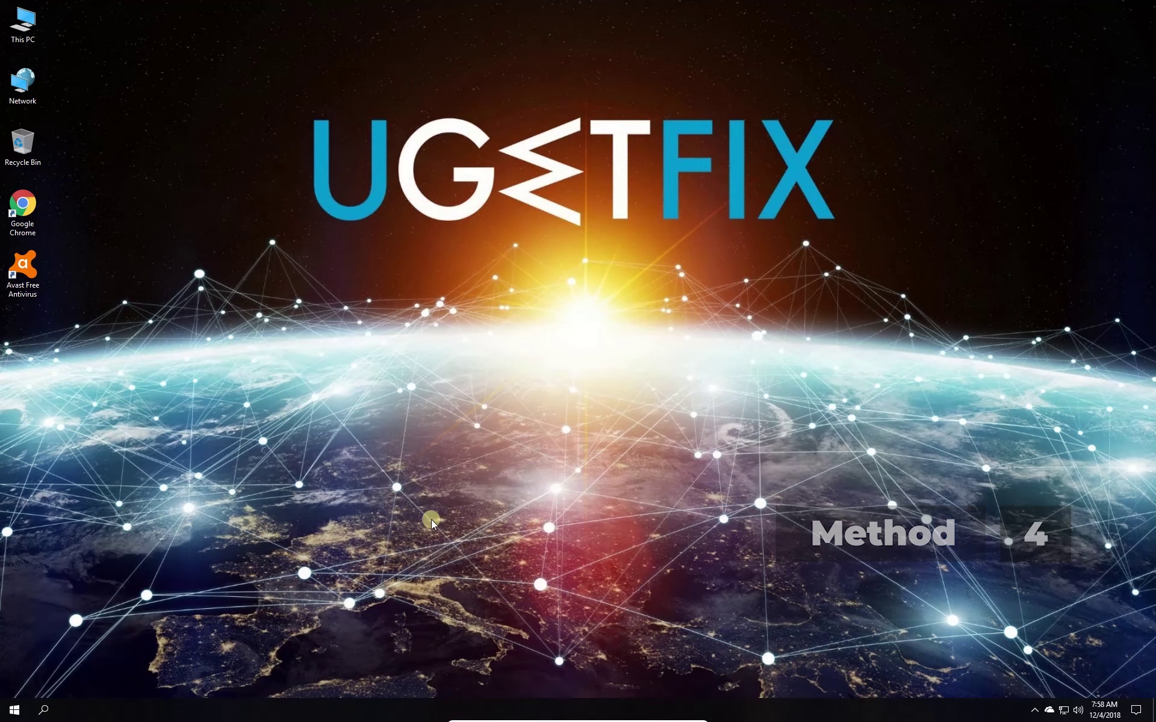
# Launch Command Prompt (Admin) from the Start button's quick menu for wsreset.exe.
pyautogui.rightClick(12, 714)
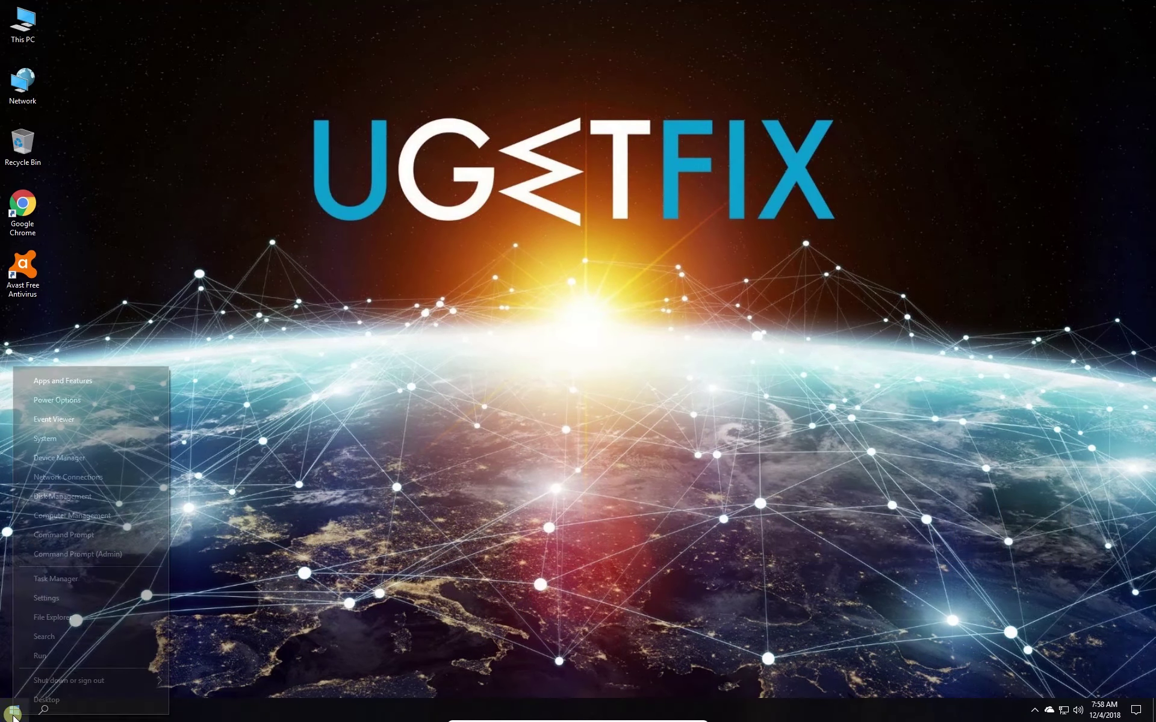
pyautogui.click(72, 554)
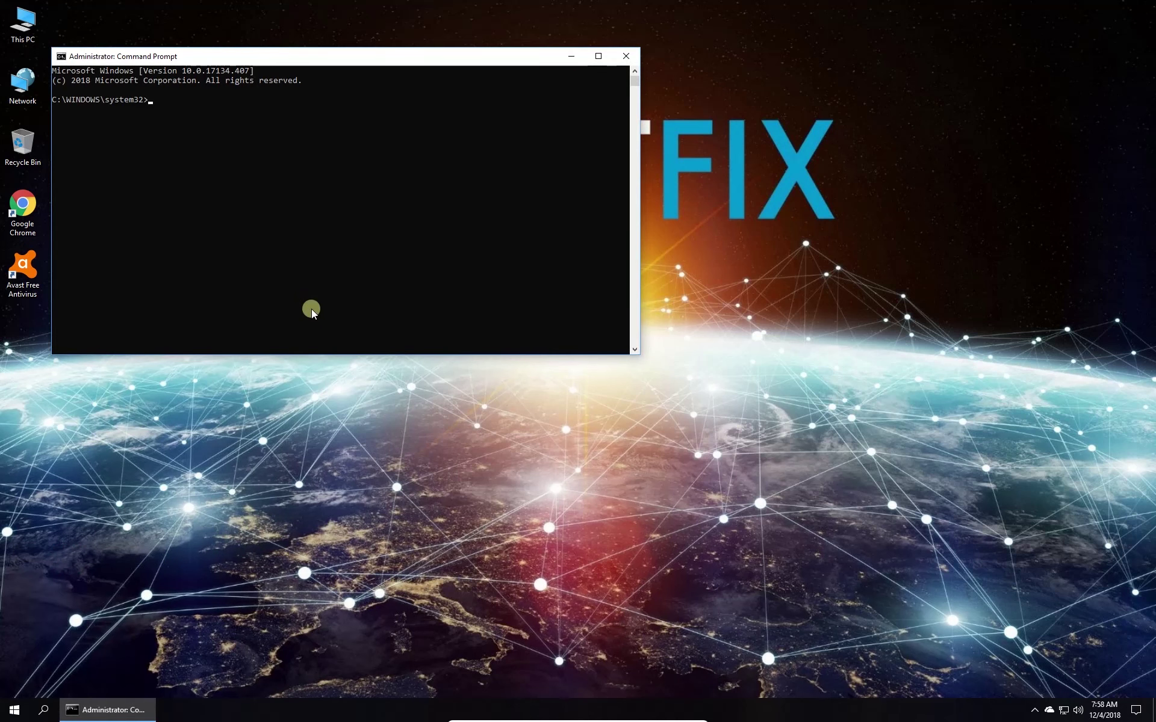